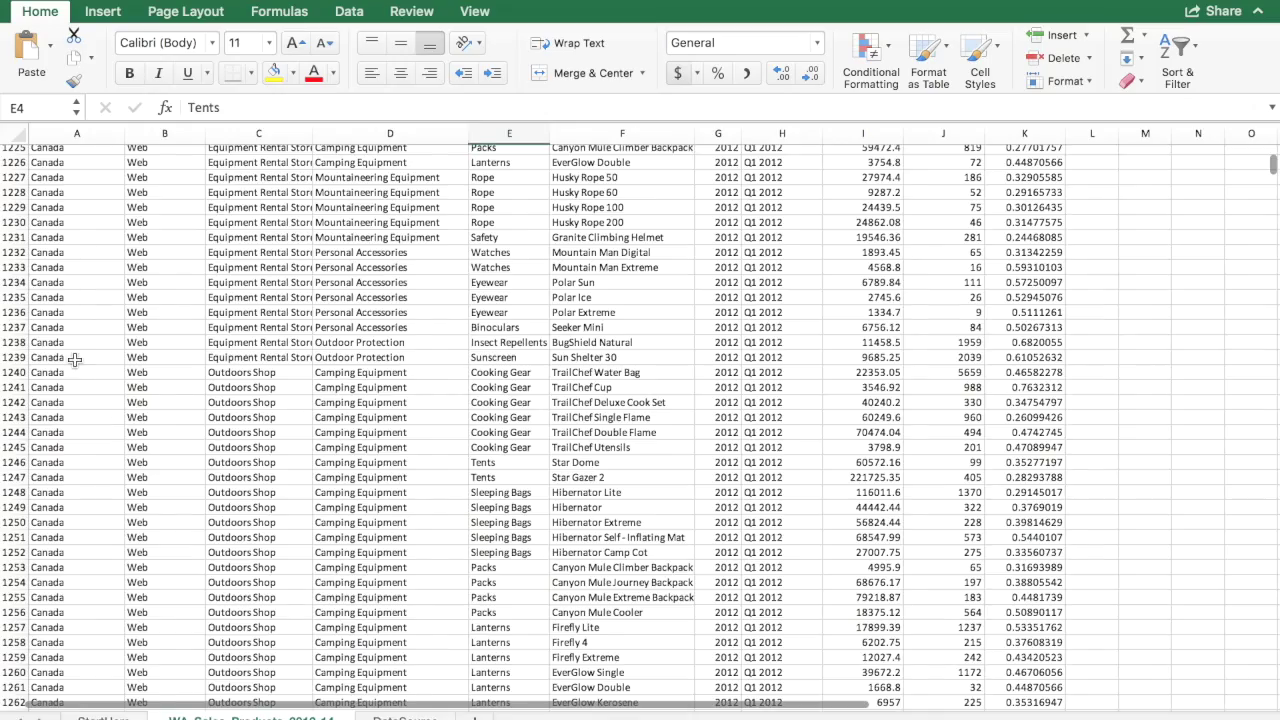
Create a PivotTable on a new worksheet from the WA_Sales_Products_2012-14 data in range A1:K88476.
scroll(115, 340, "up", 20)
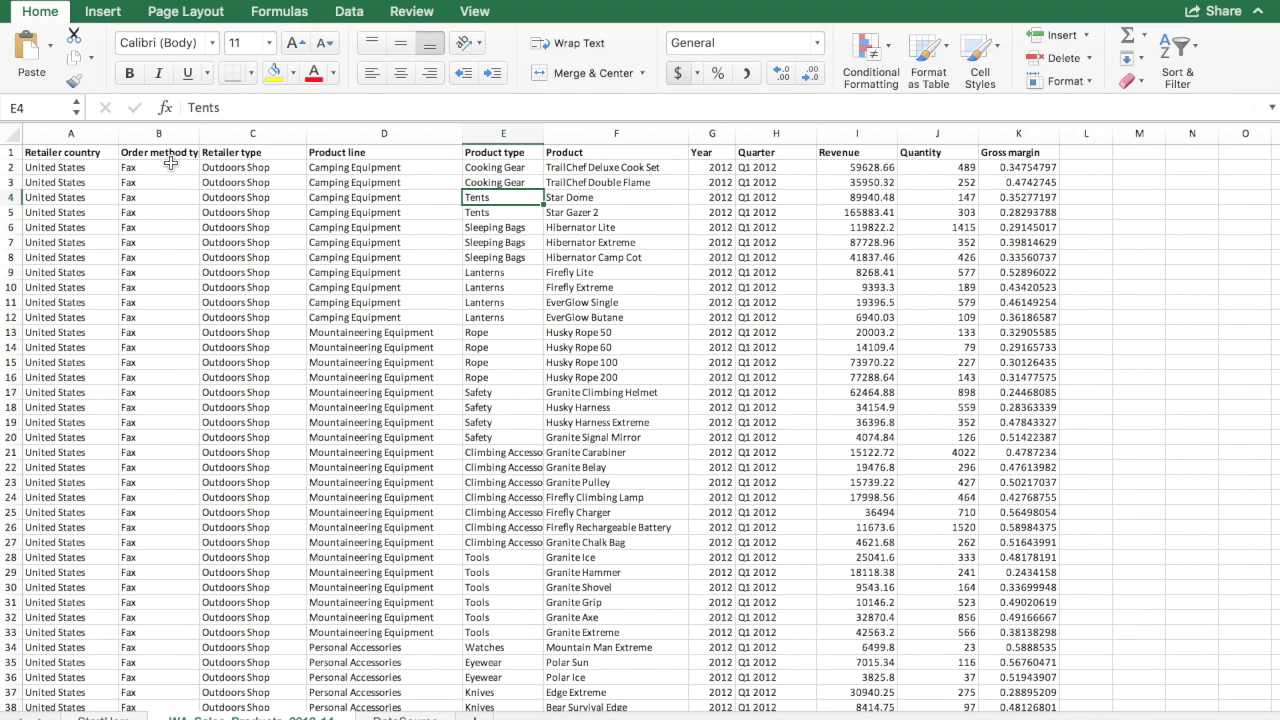
left_click(101, 12)
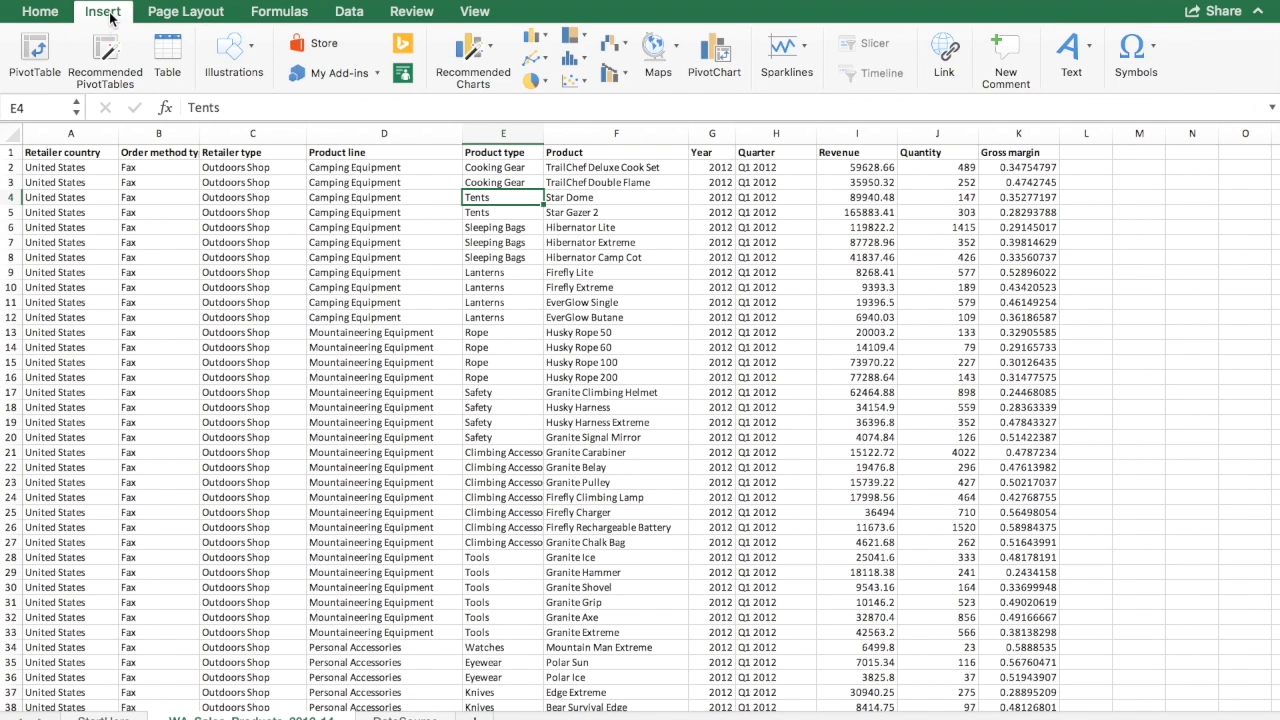
left_click(36, 62)
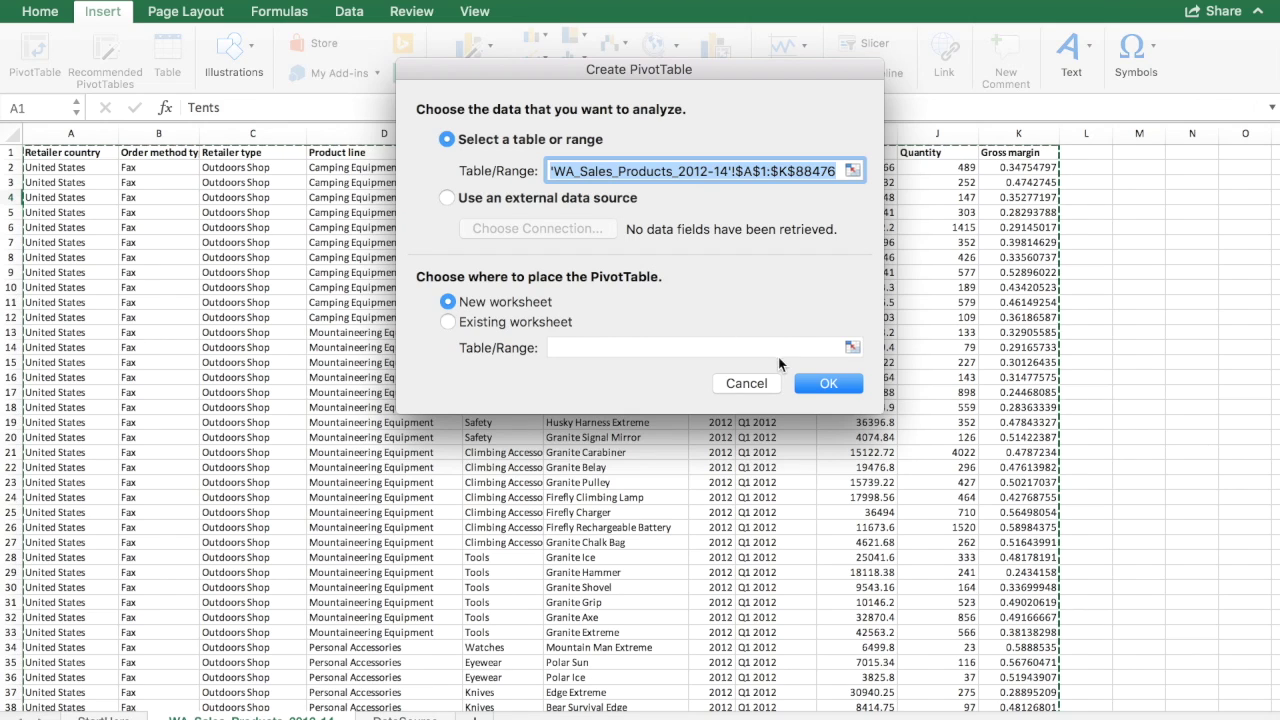
left_click(809, 384)
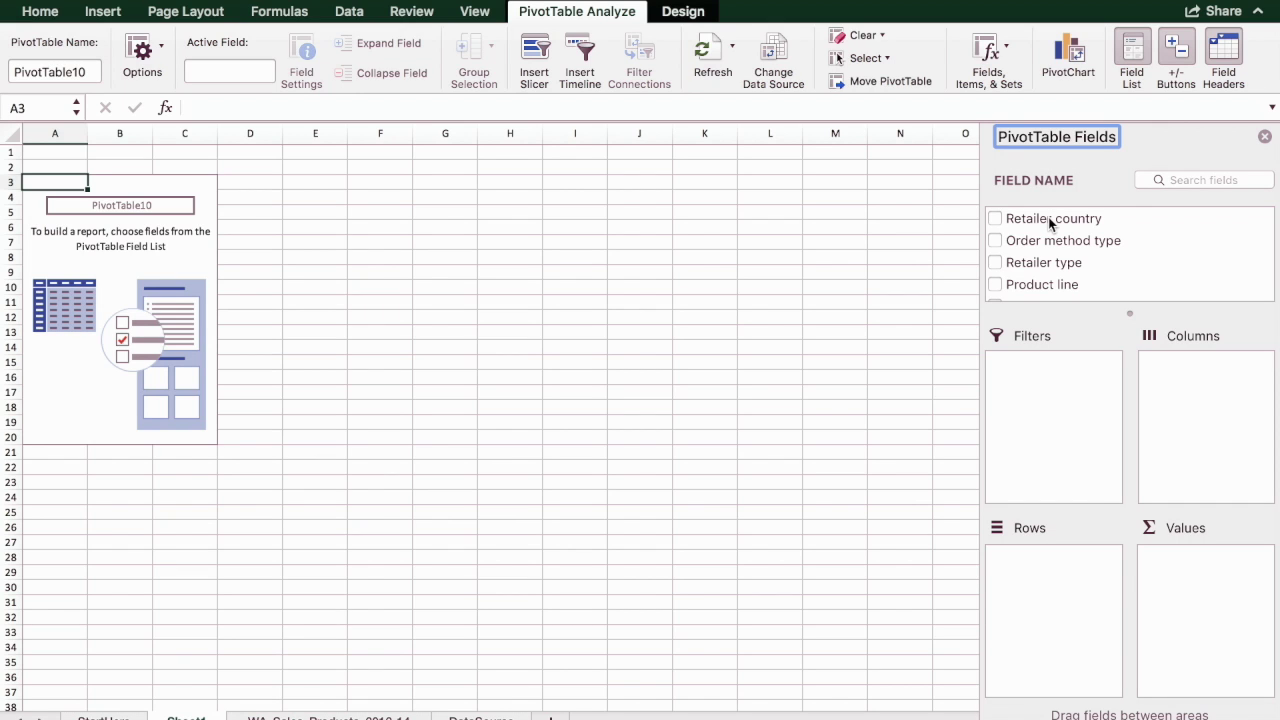
Lay out the PivotTable with Retailer country as columns, Order method type as rows and Revenue as summed values.
left_click_drag(1048, 217, 1200, 405)
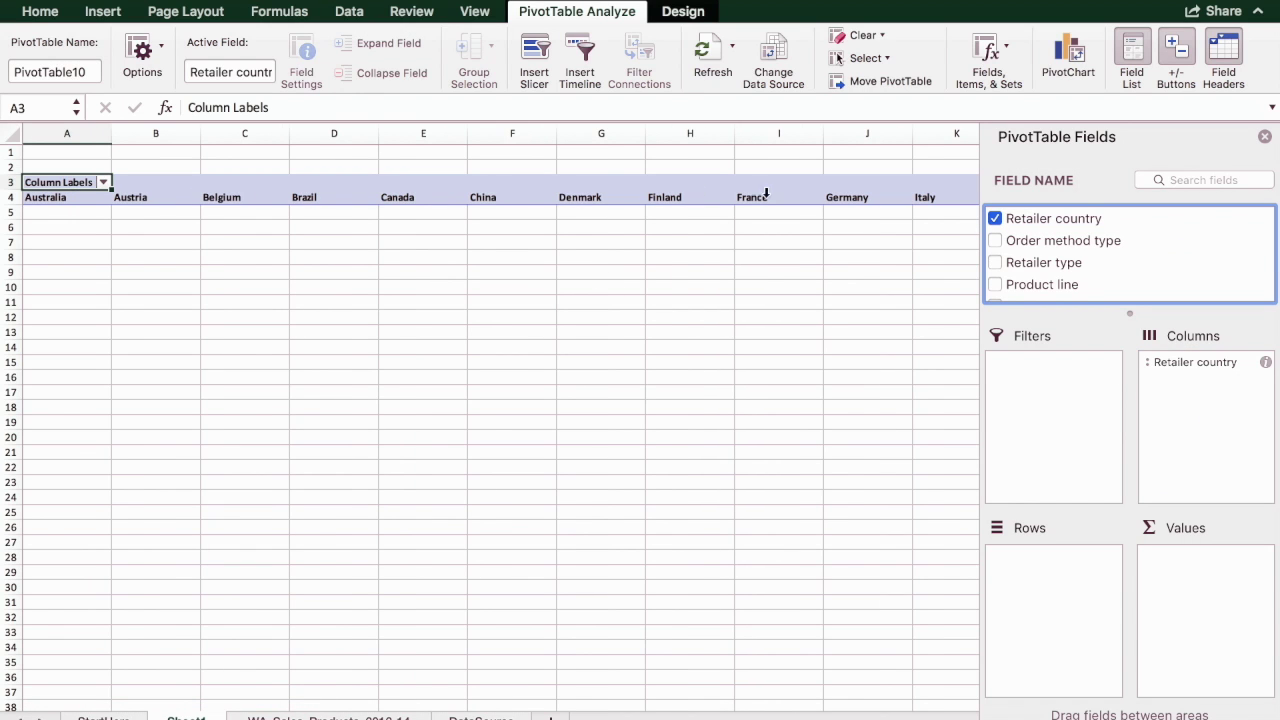
left_click_drag(1057, 241, 1049, 589)
scroll(1065, 277, "down", 5)
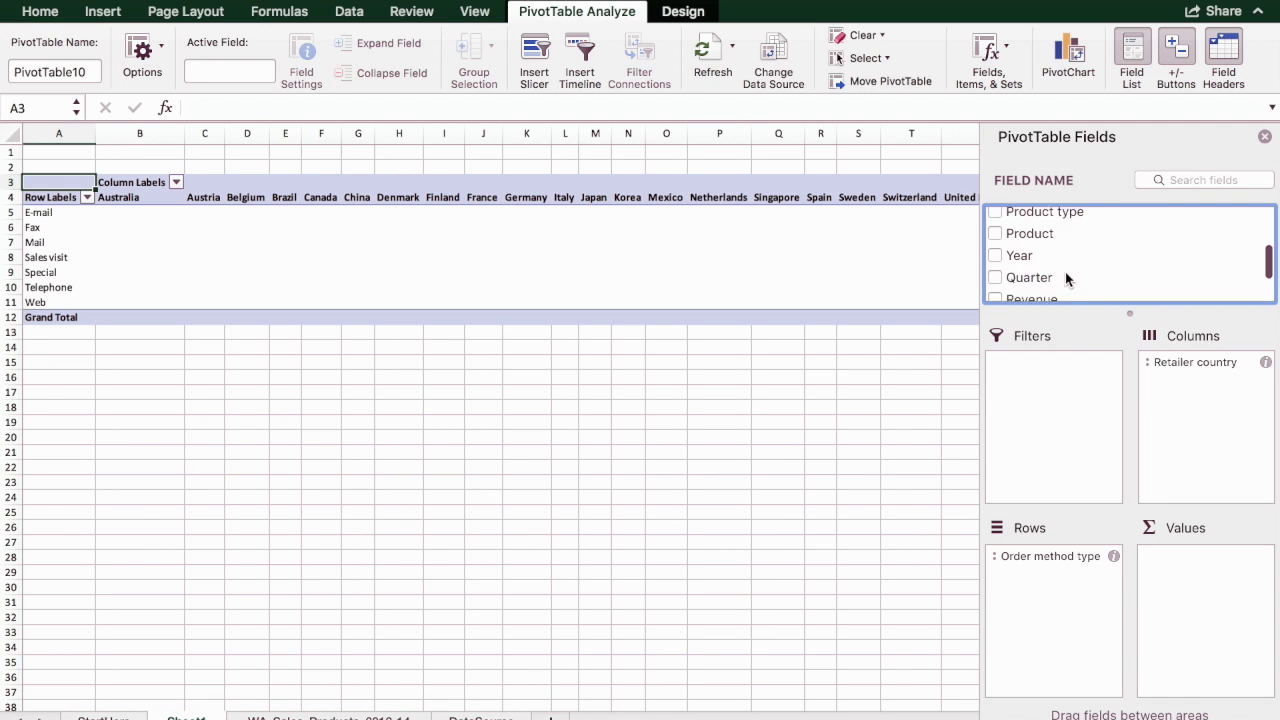
left_click_drag(1050, 250, 1195, 590)
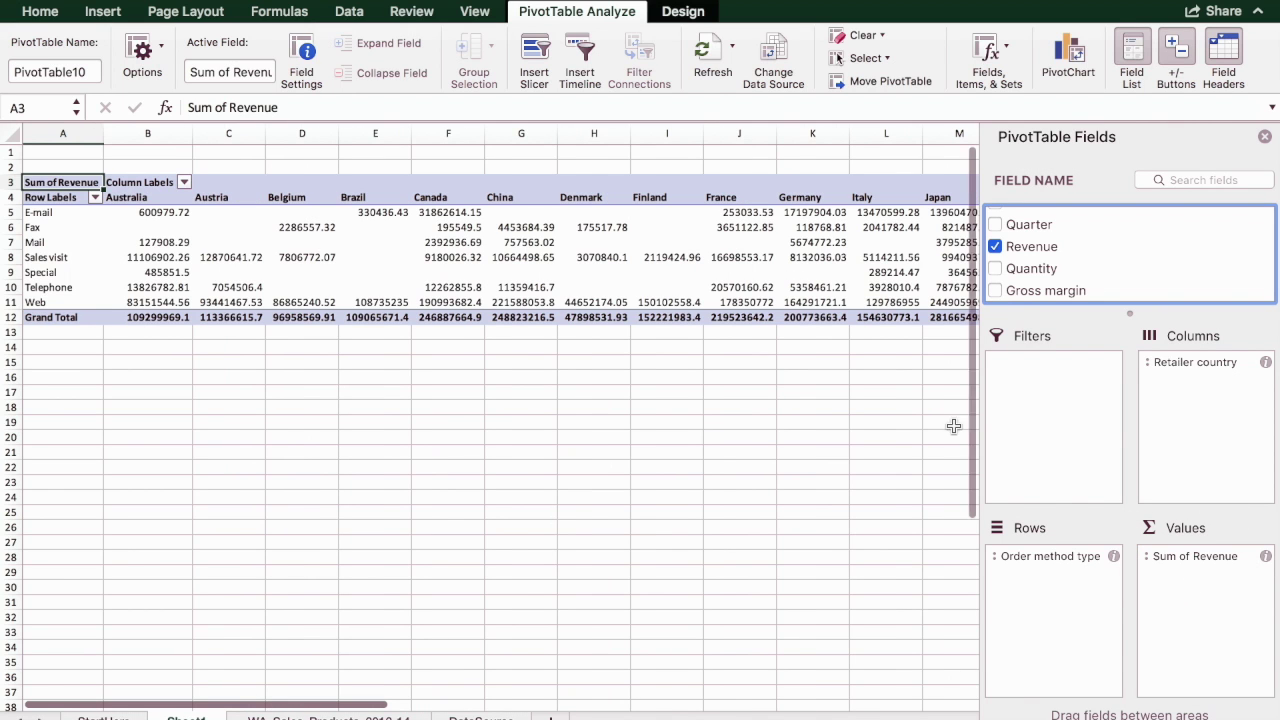
scroll(674, 402, "right", 2)
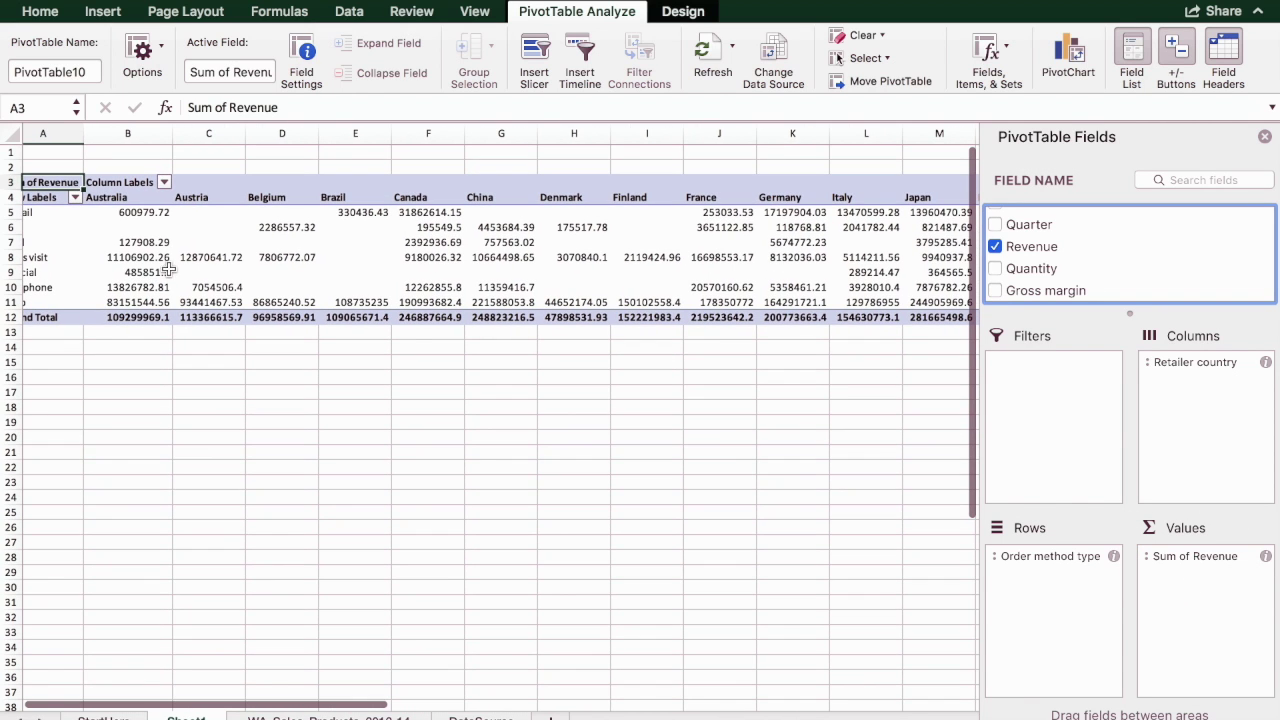
scroll(143, 278, "left", 2)
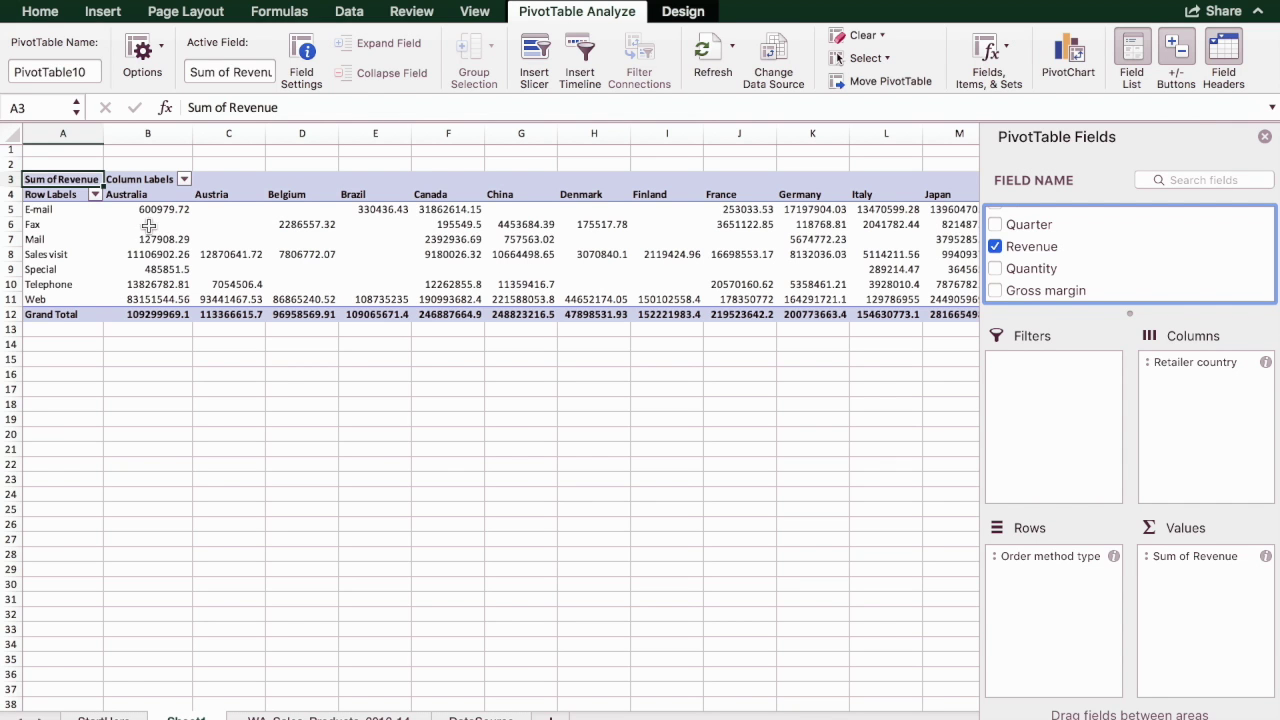
Format all PivotTable revenue values, including the grand totals, as Currency with the $ symbol and 2 decimal places.
left_click_drag(120, 209, 860, 312)
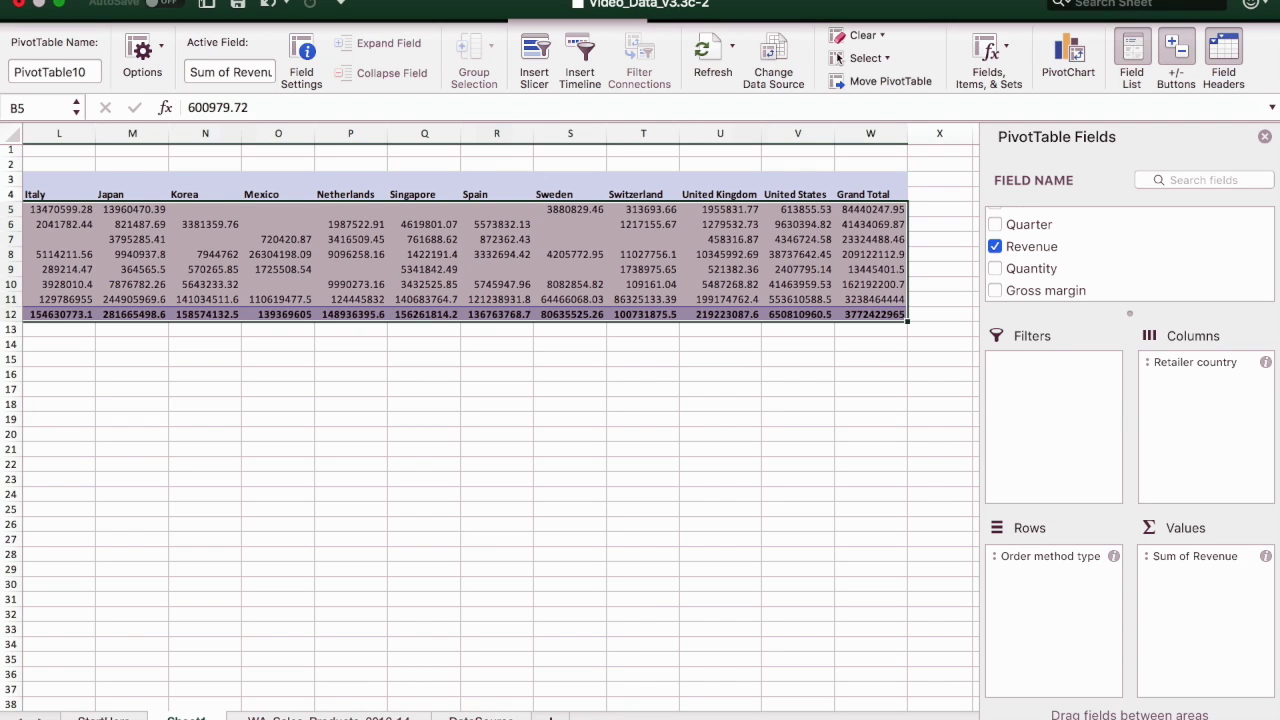
left_click(300, 2)
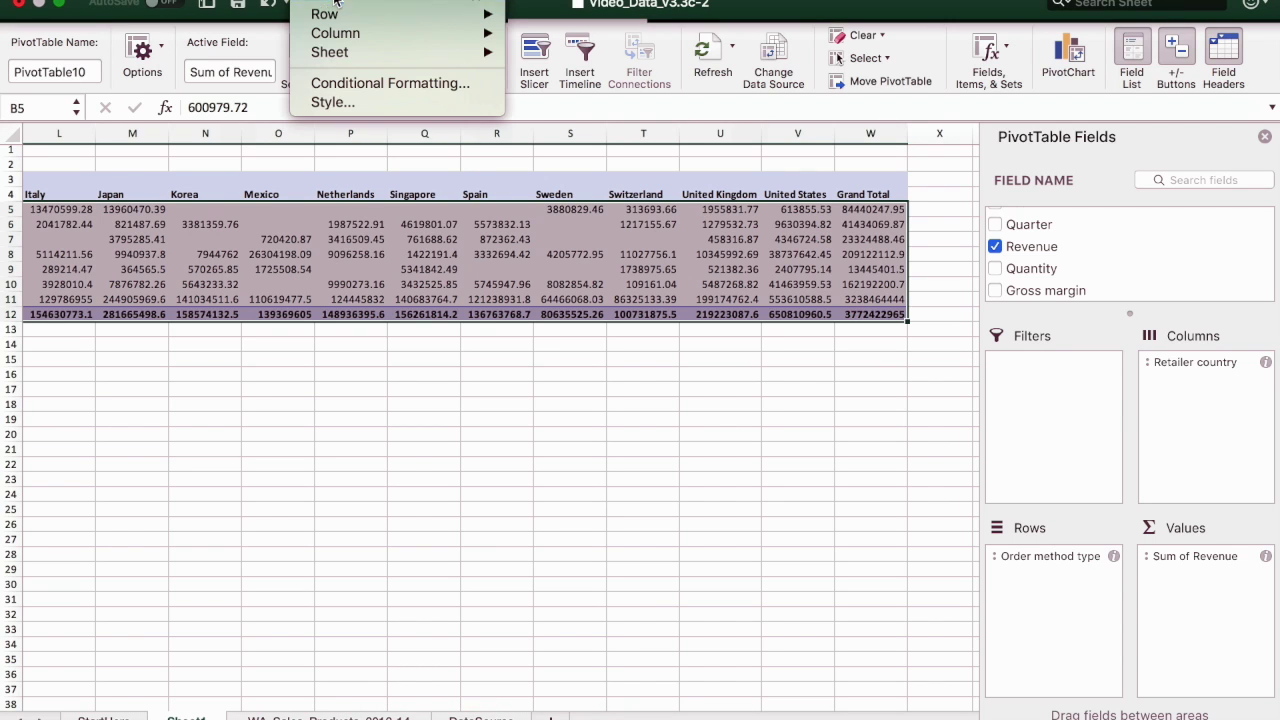
left_click(439, 4)
left_click(413, 133)
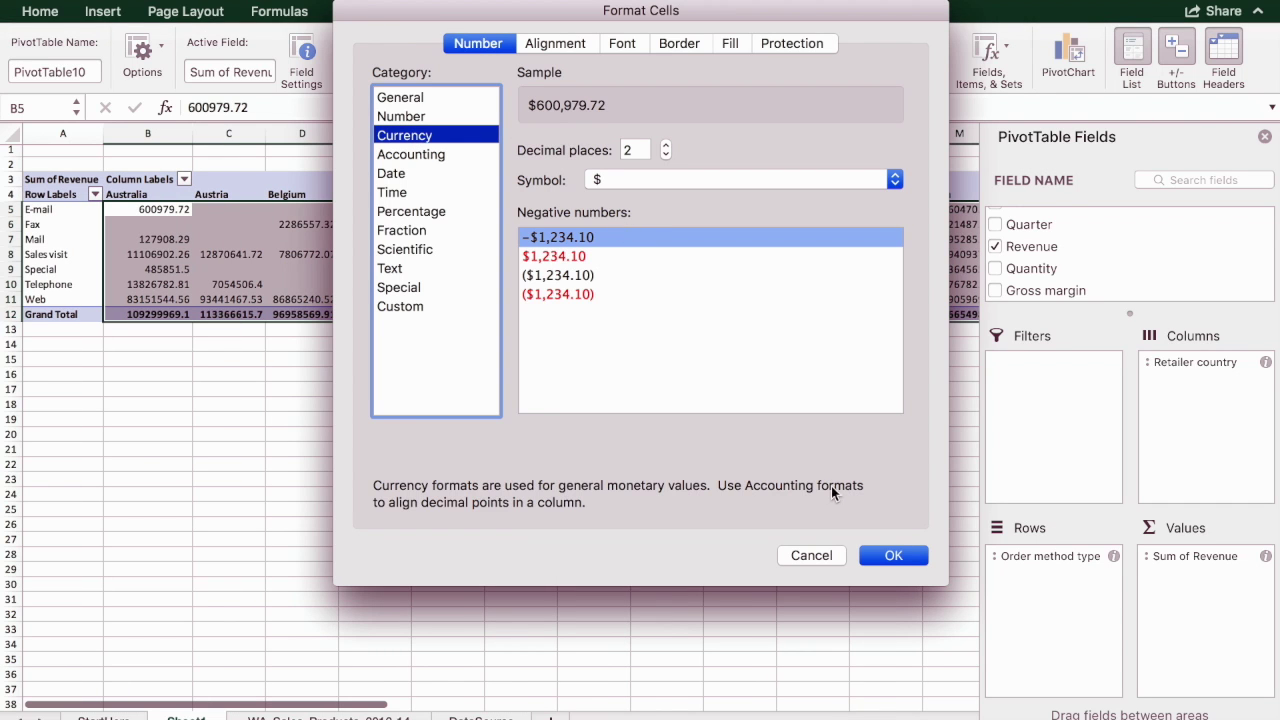
left_click(891, 557)
left_click(252, 358)
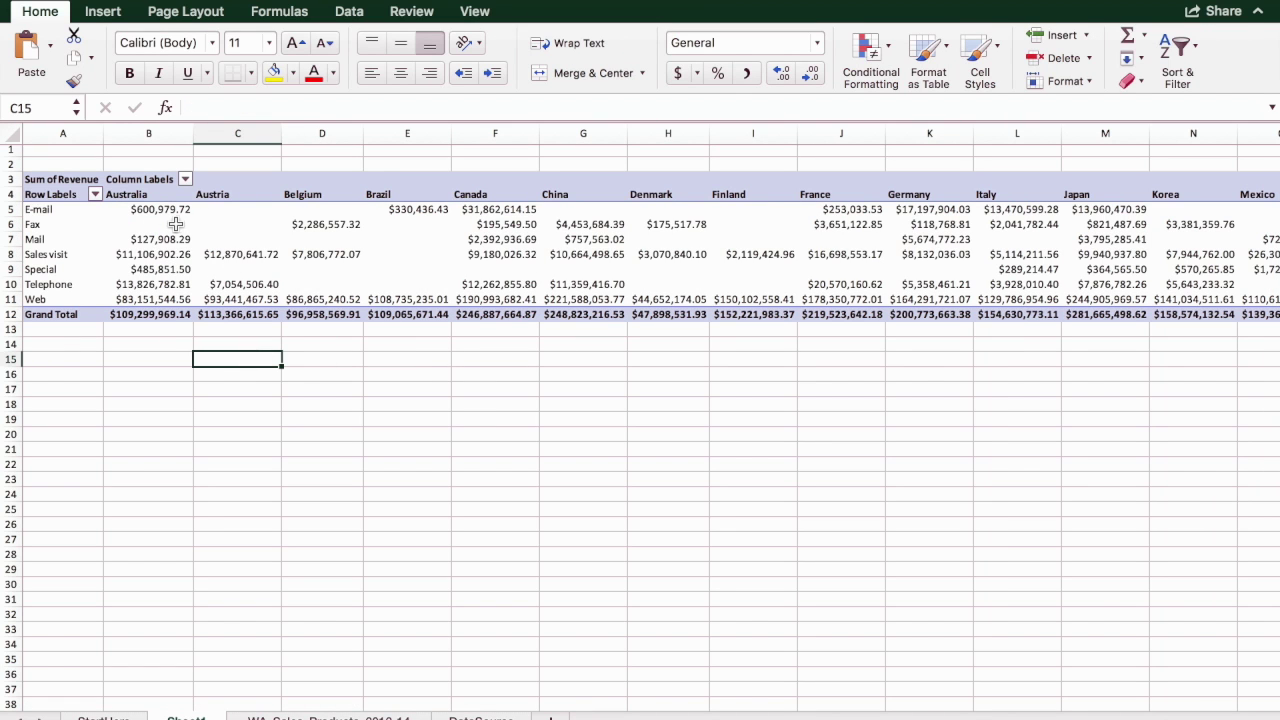
Change the Revenue value field so it is summarized by Average.
left_click(148, 210)
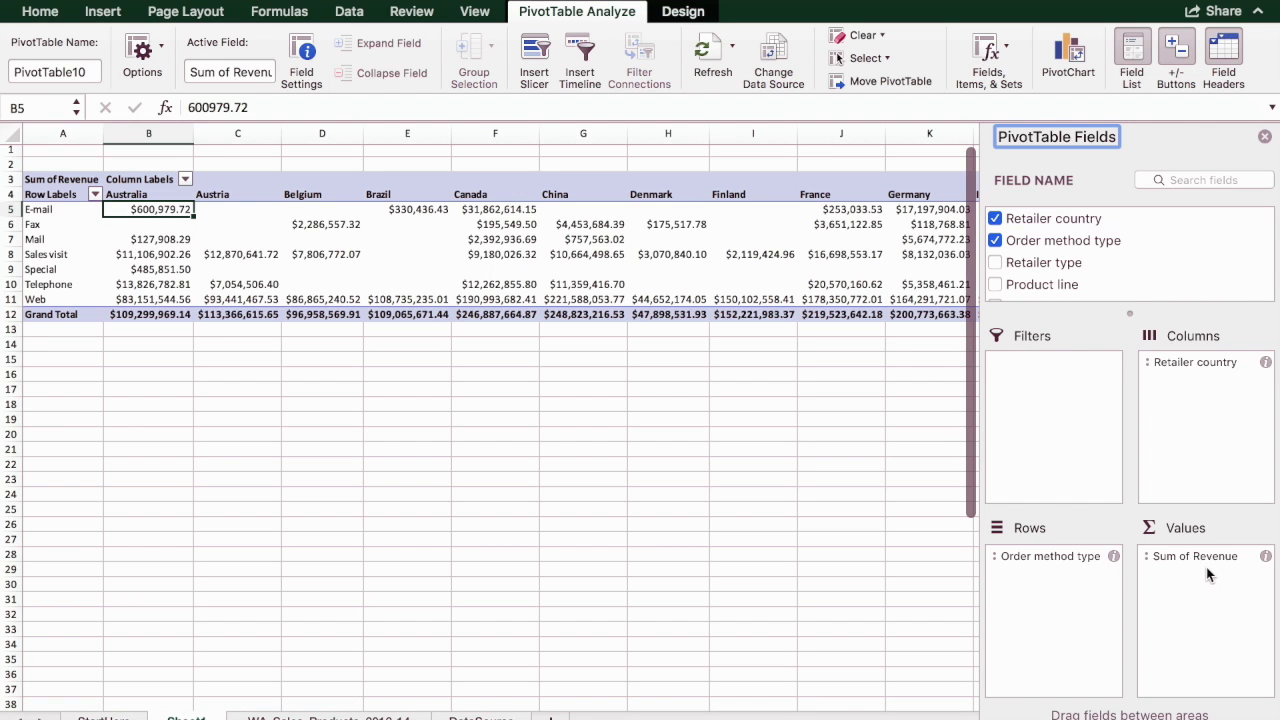
left_click(1265, 557)
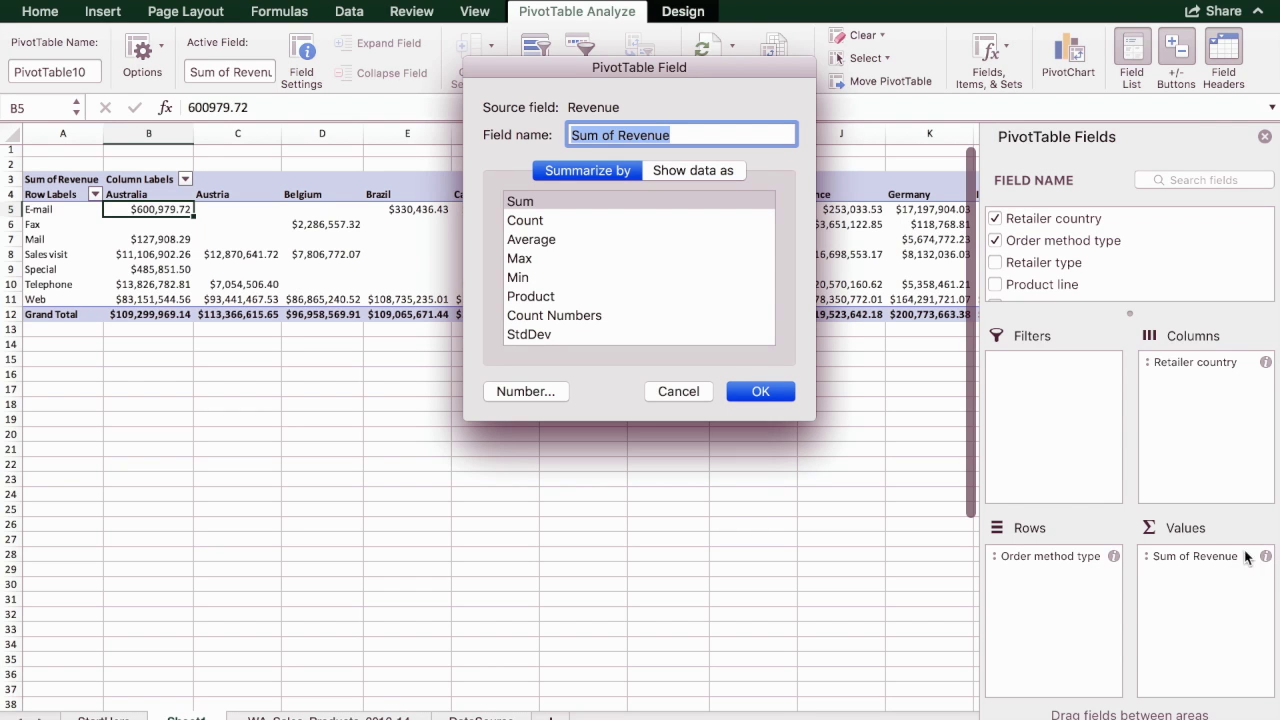
left_click(545, 245)
left_click(761, 391)
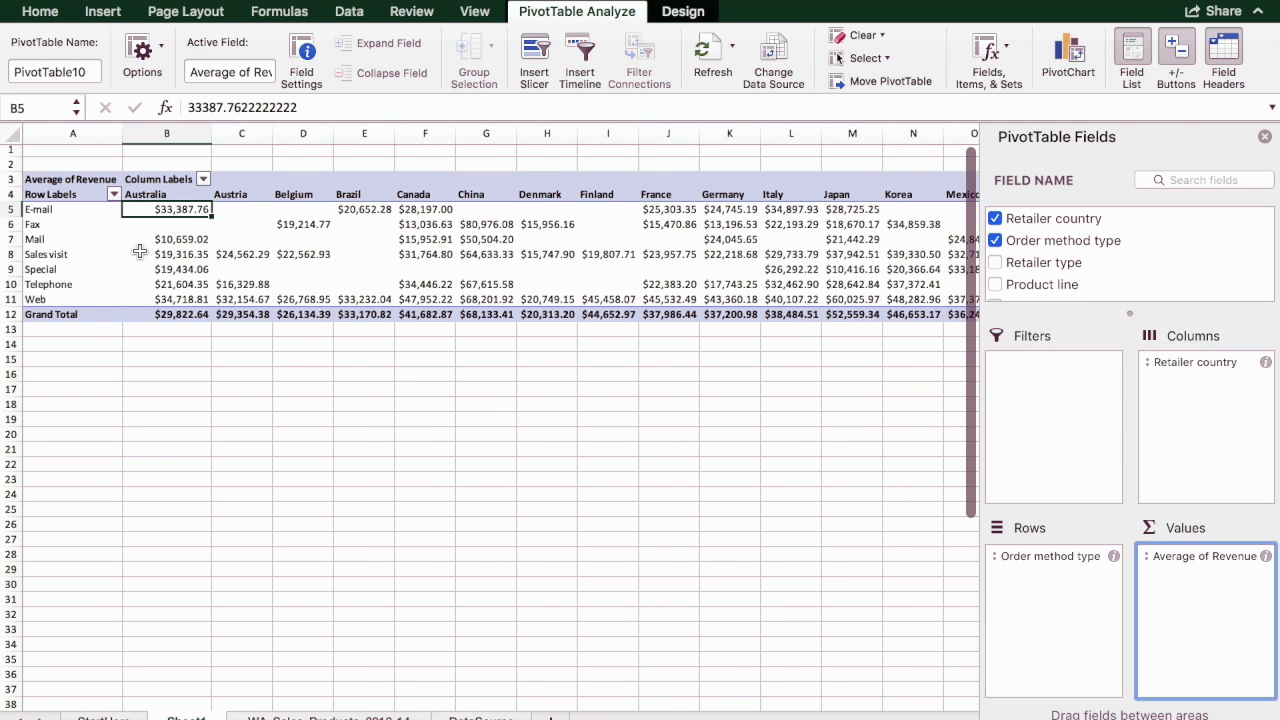
Filter the PivotTable's column labels to show only United Kingdom and United States.
scroll(280, 316, "up", 1)
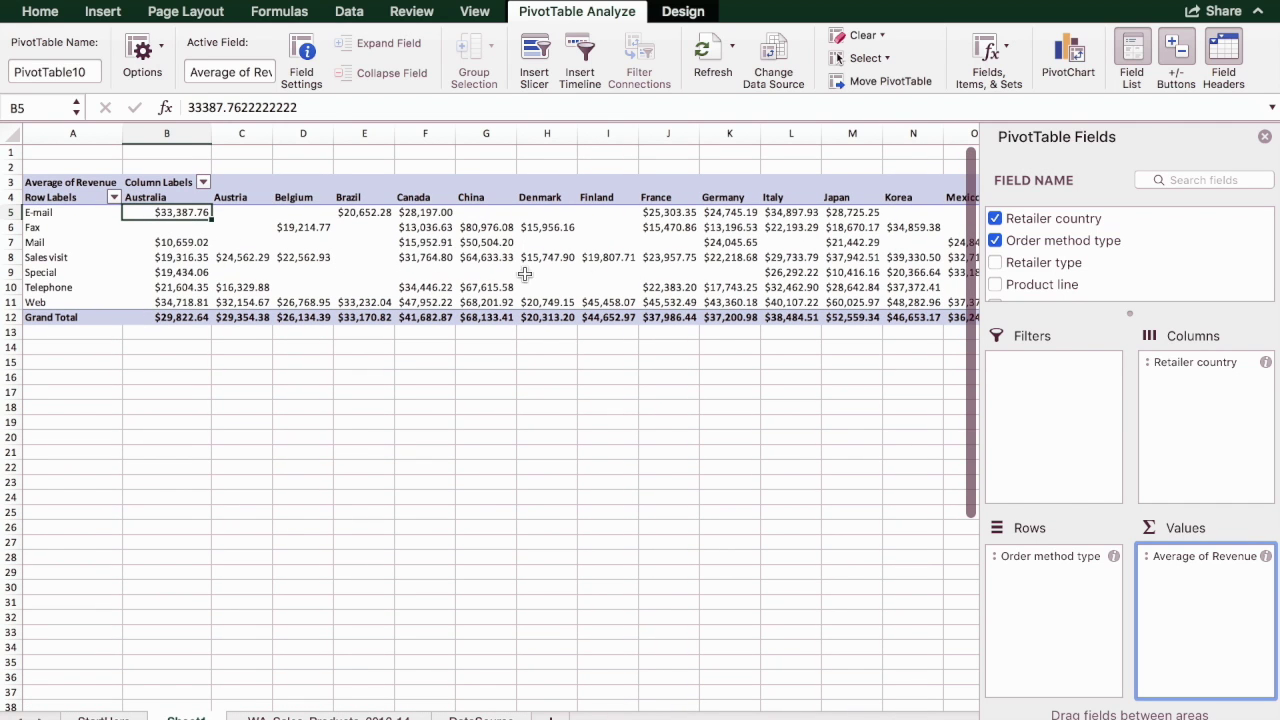
scroll(684, 294, "right", 2)
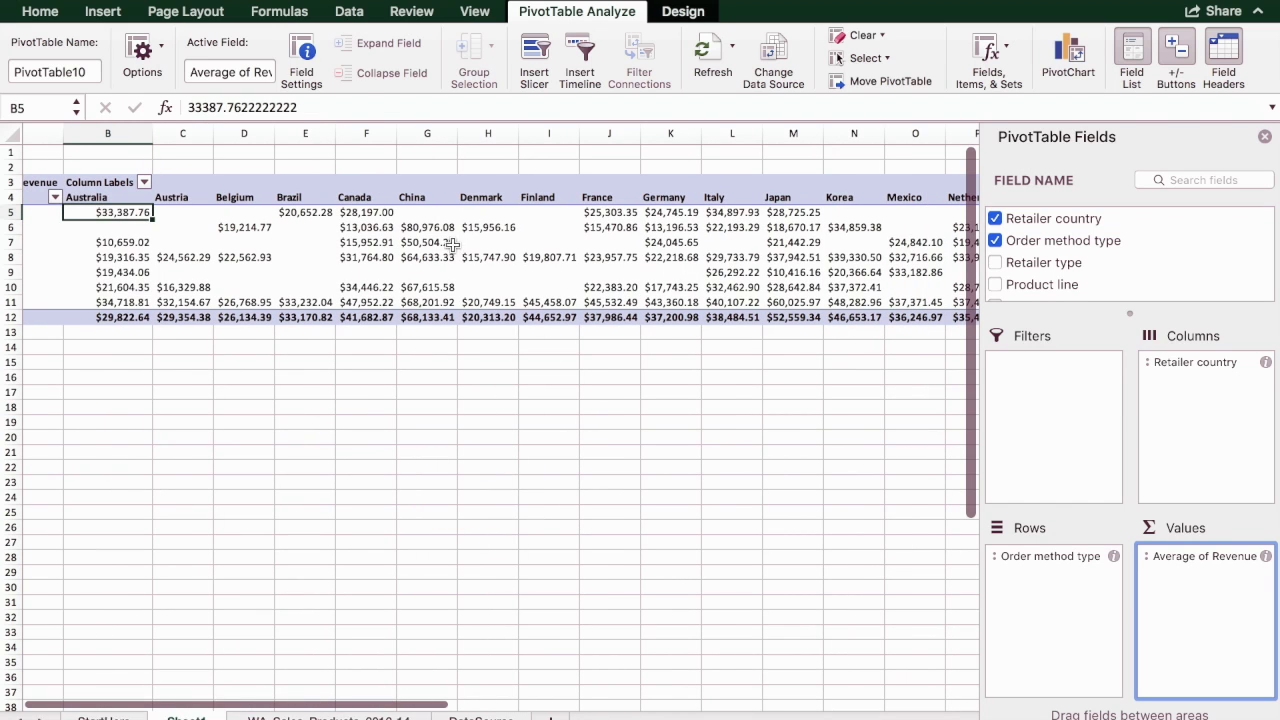
scroll(771, 237, "left", 2)
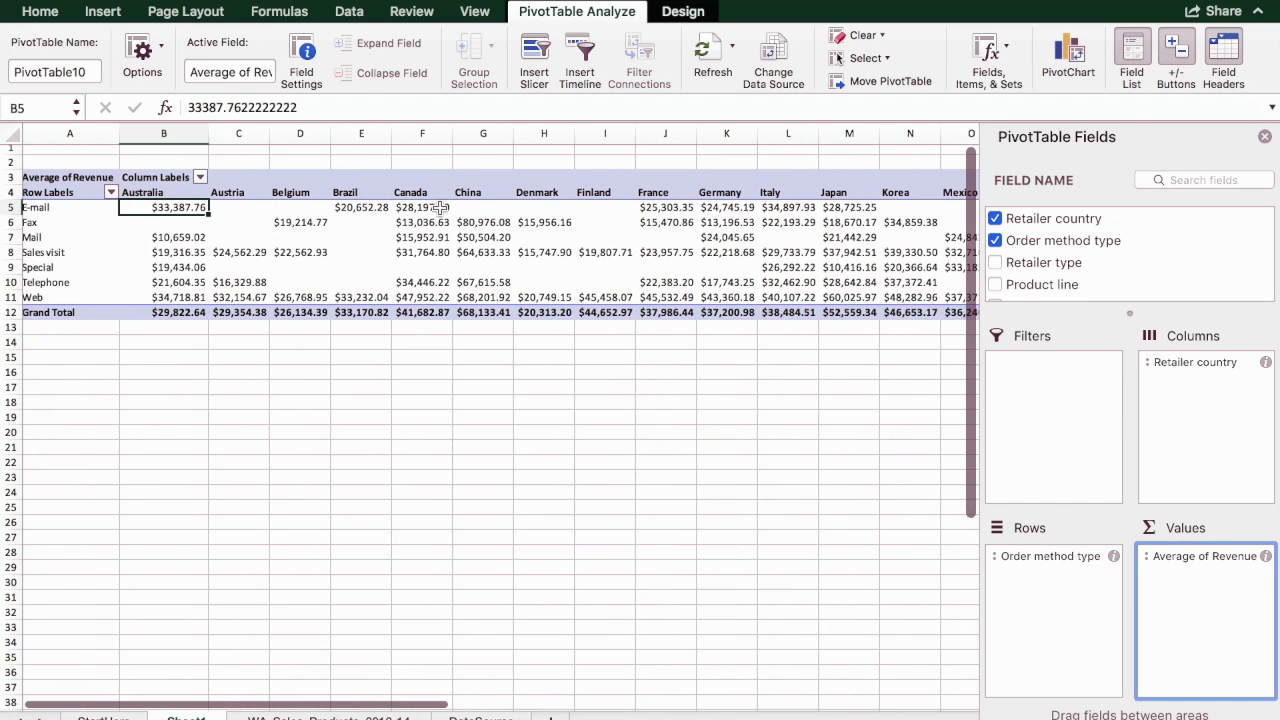
scroll(405, 207, "right", 10)
scroll(580, 220, "left", 10)
scroll(305, 197, "right", 1)
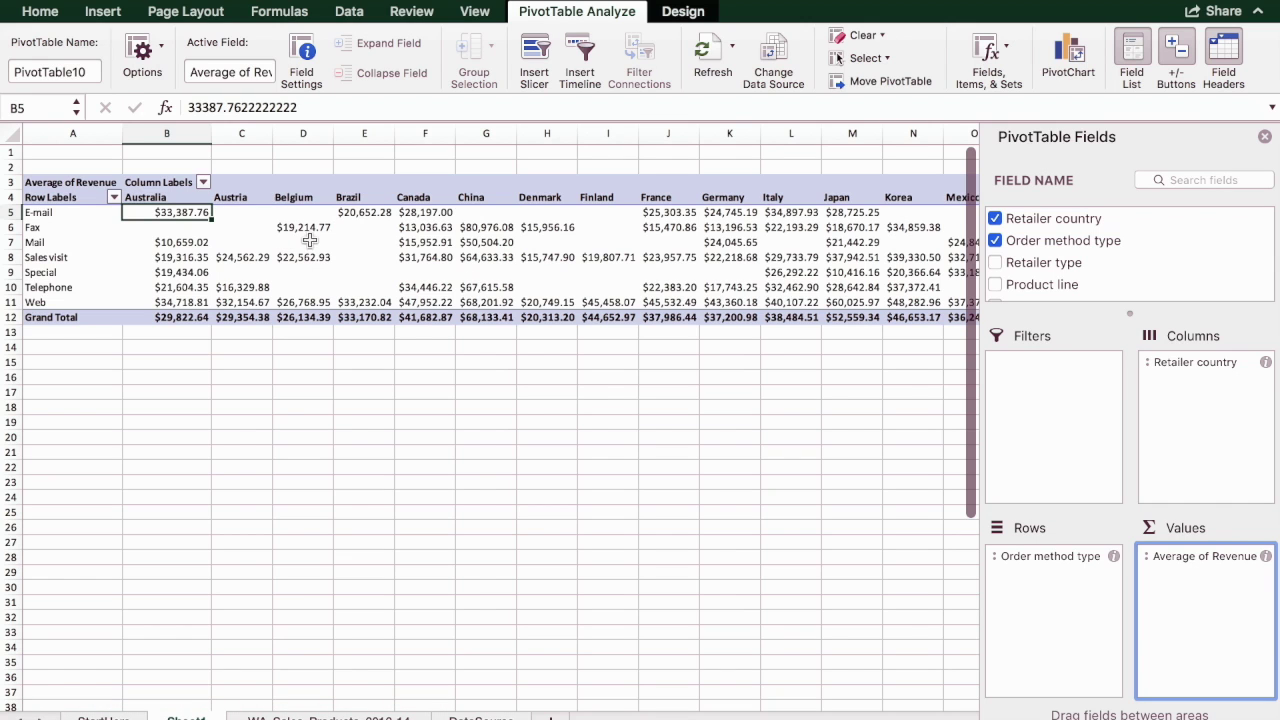
left_click(202, 183)
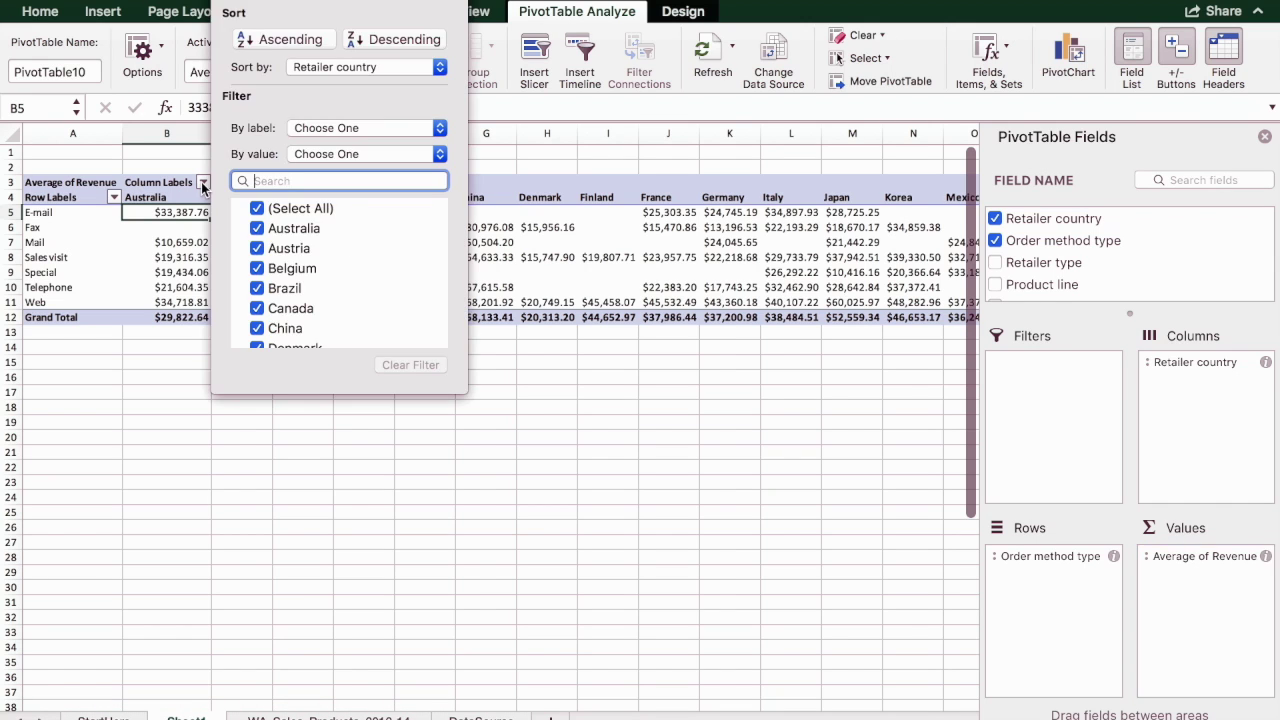
left_click(257, 208)
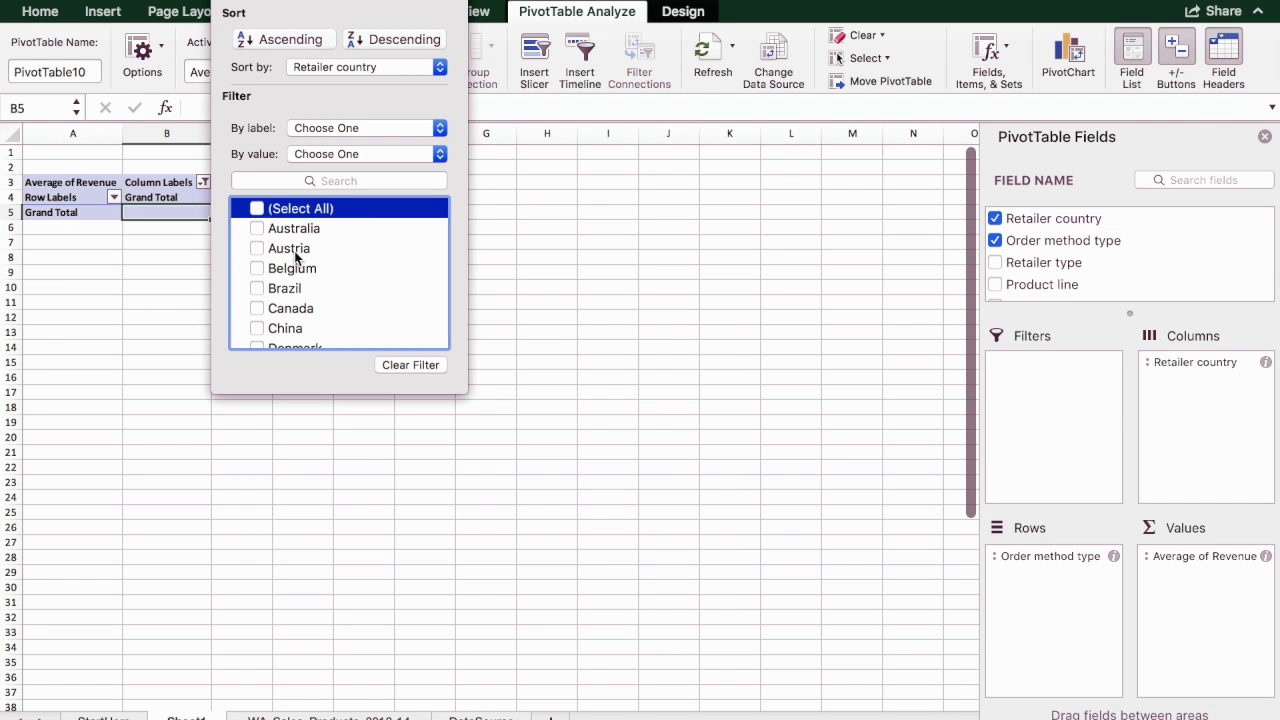
scroll(295, 258, "down", 5)
scroll(295, 258, "down", 2)
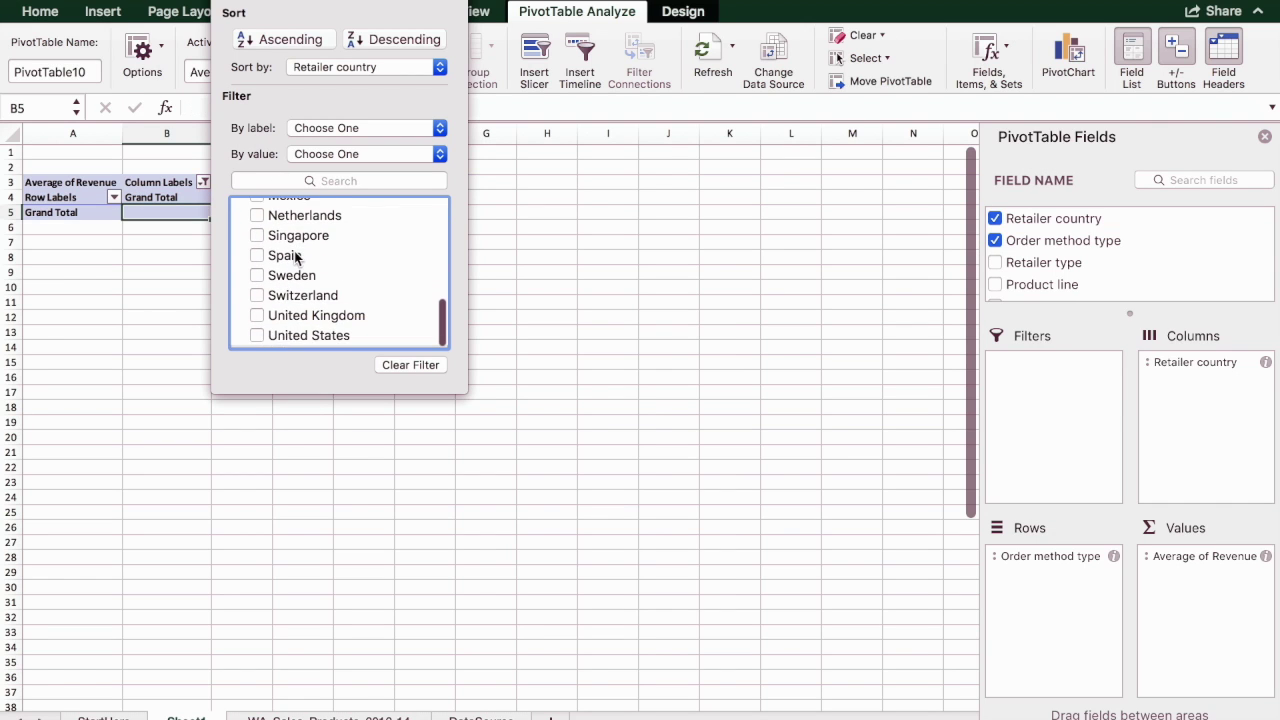
left_click(257, 318)
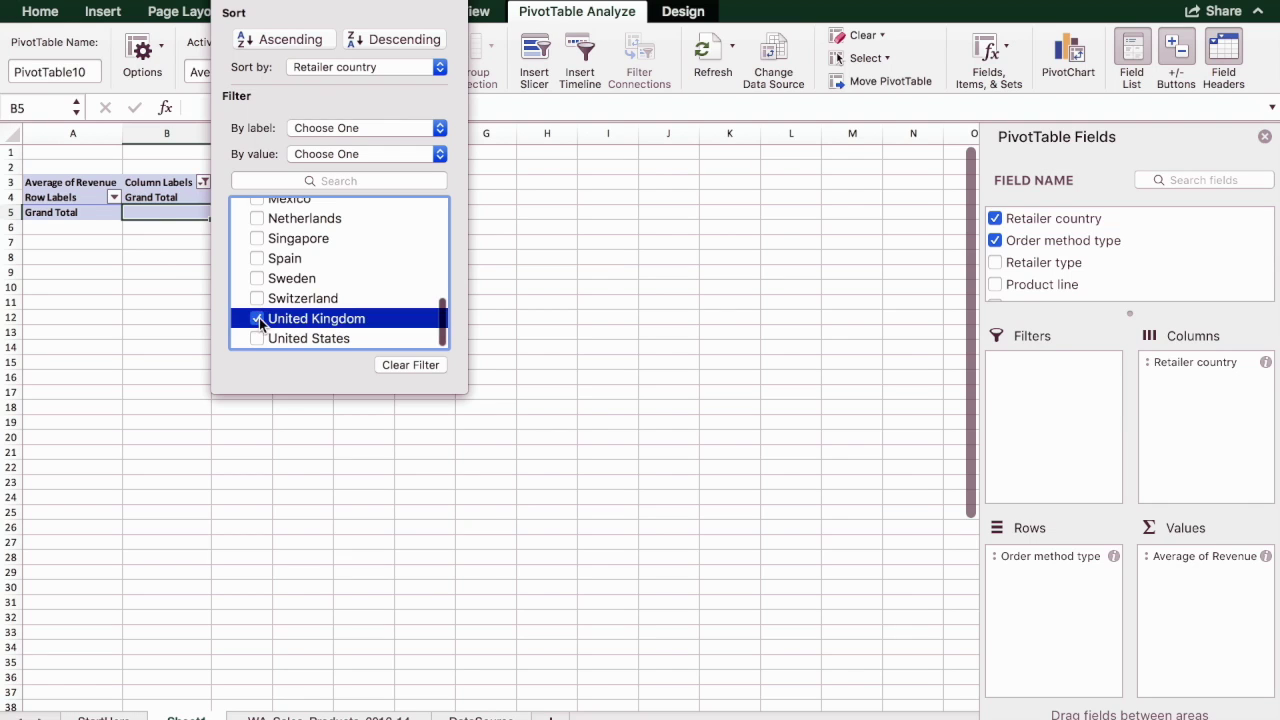
left_click(257, 338)
mouse_move(226, 3)
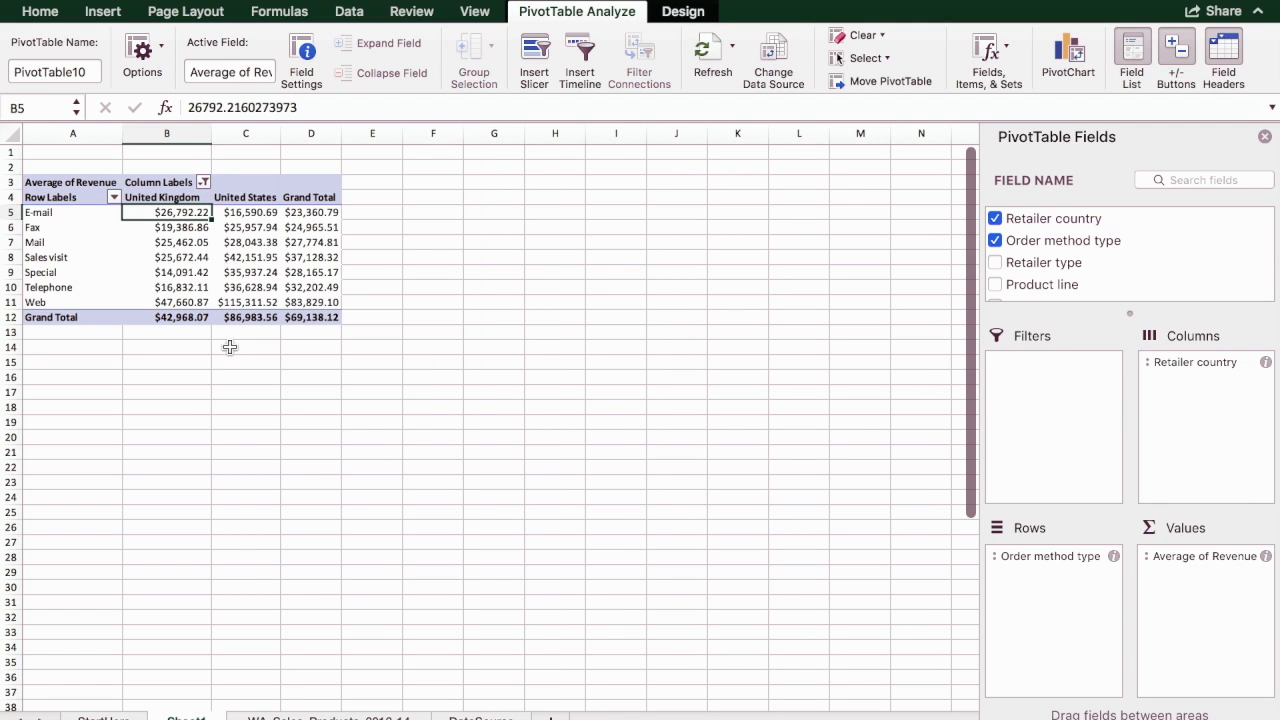
left_click(219, 364)
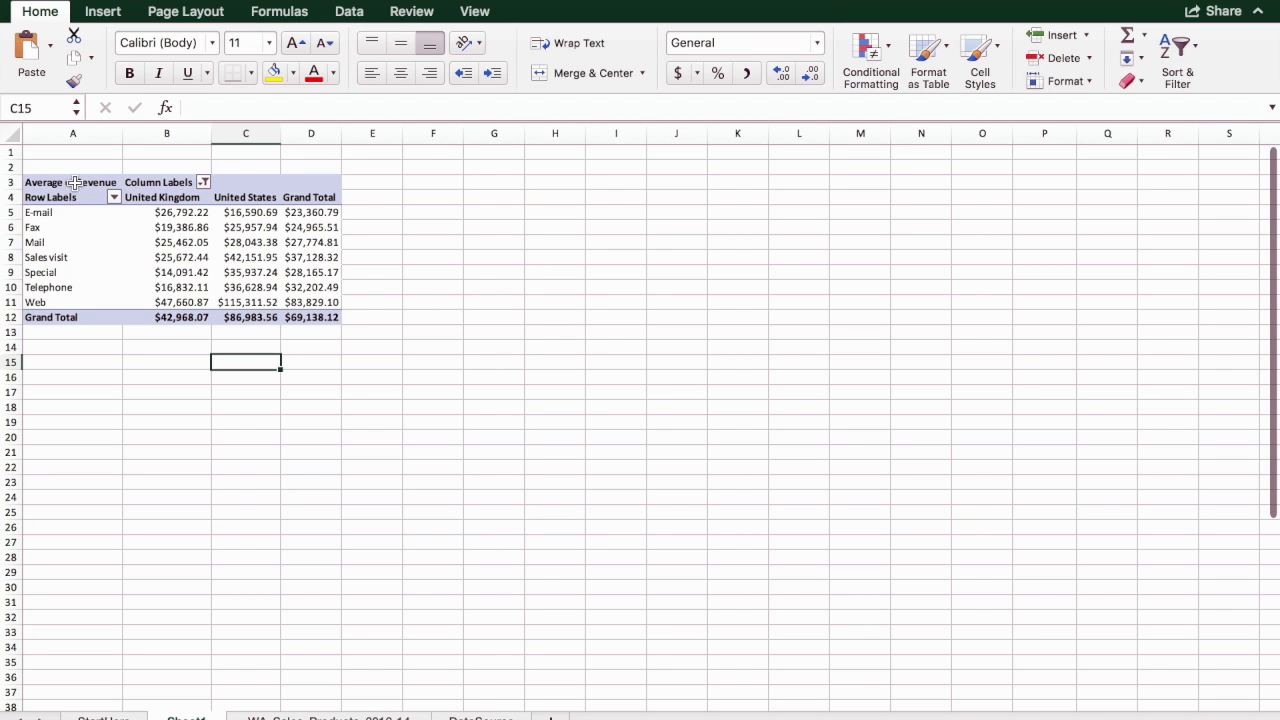
Insert a 2-D clustered bar chart based on the entire PivotTable.
left_click(31, 183)
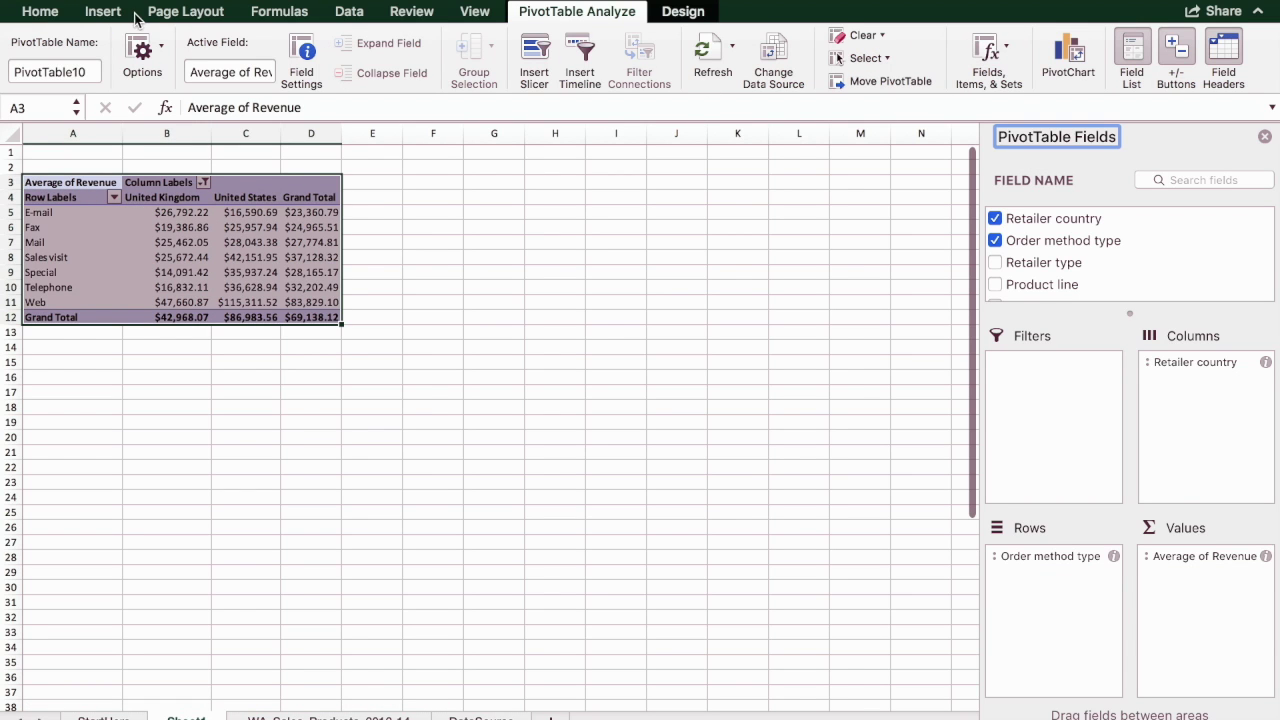
left_click(103, 13)
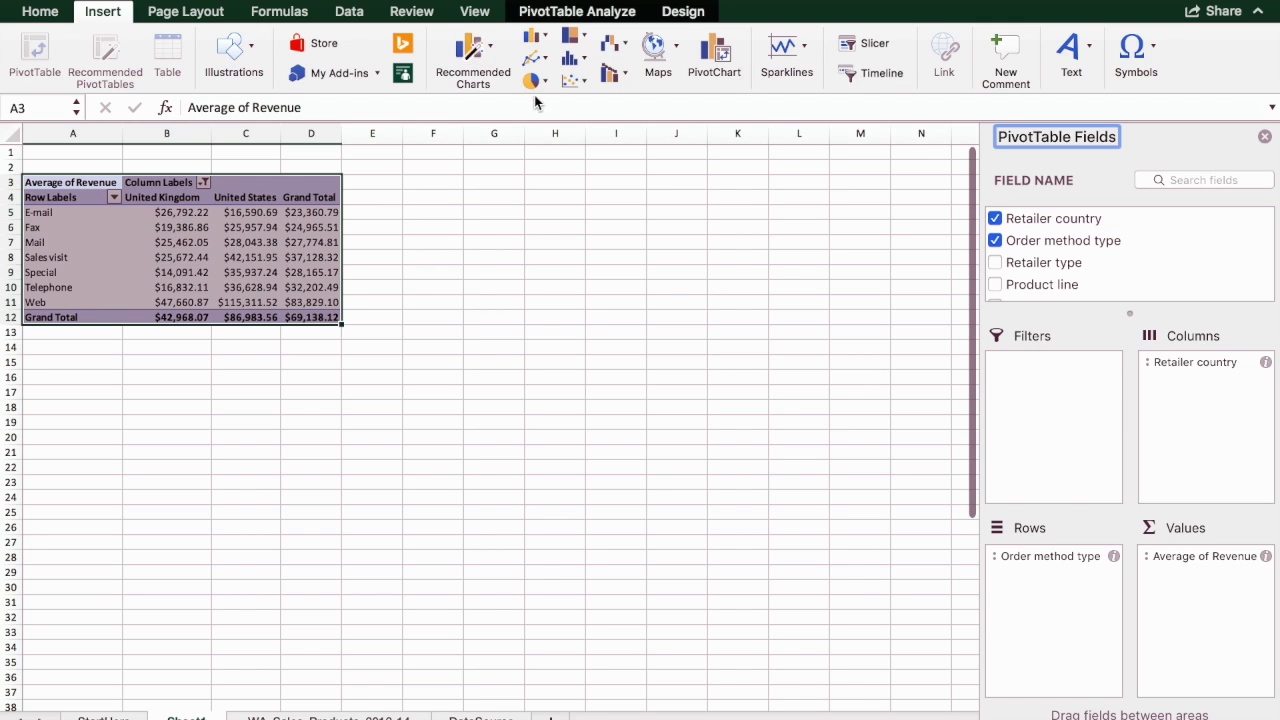
left_click(536, 39)
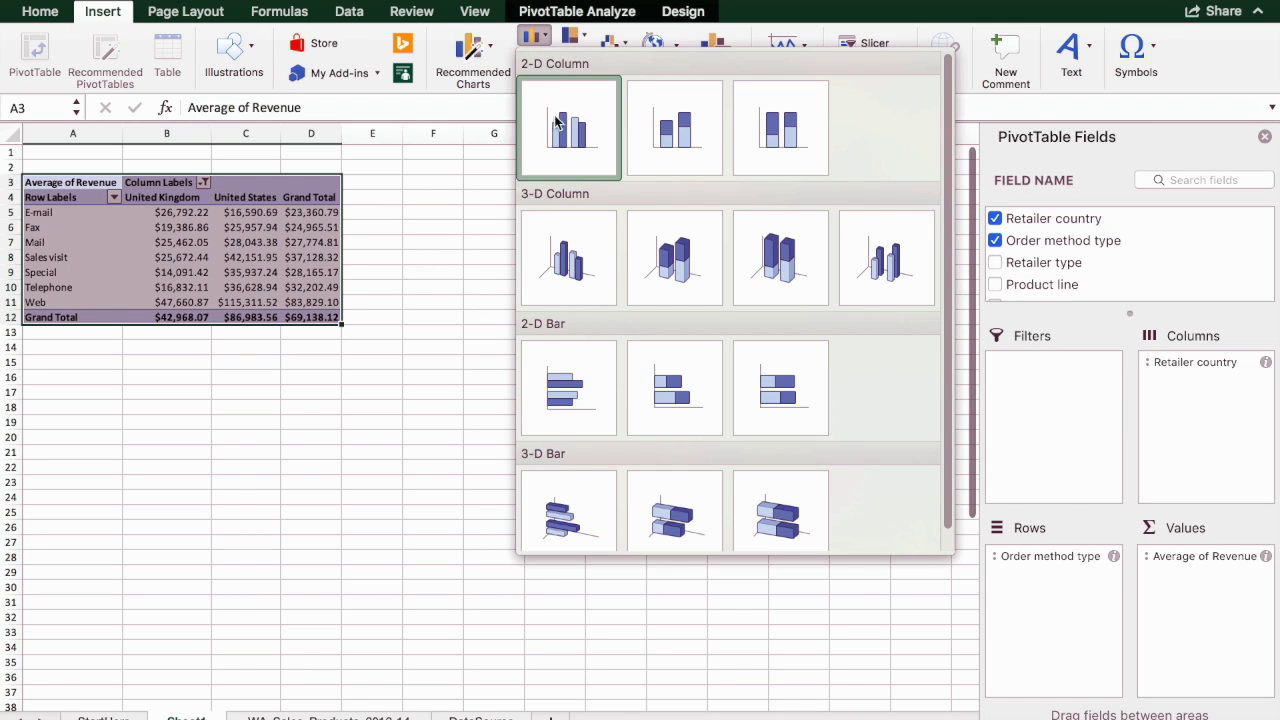
left_click(587, 395)
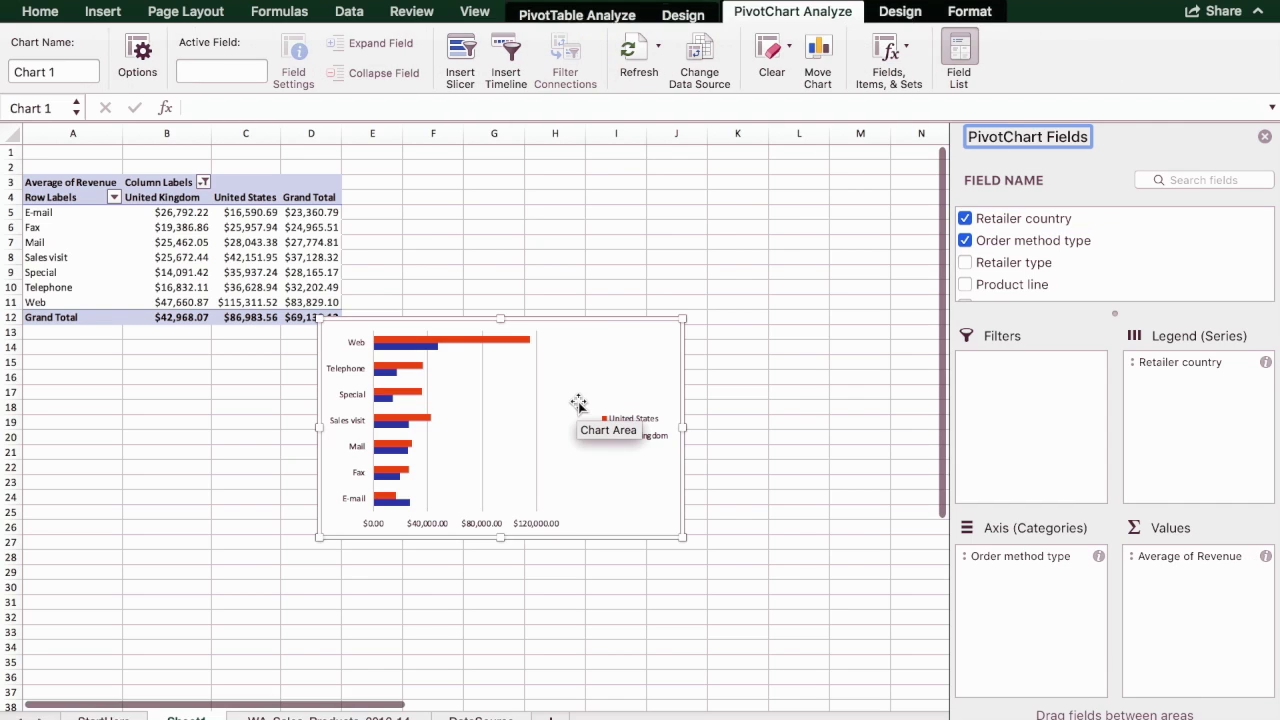
Move the bar chart directly below the PivotTable and enlarge it to span about columns A to J and rows 13 to 36.
left_click_drag(593, 345, 296, 344)
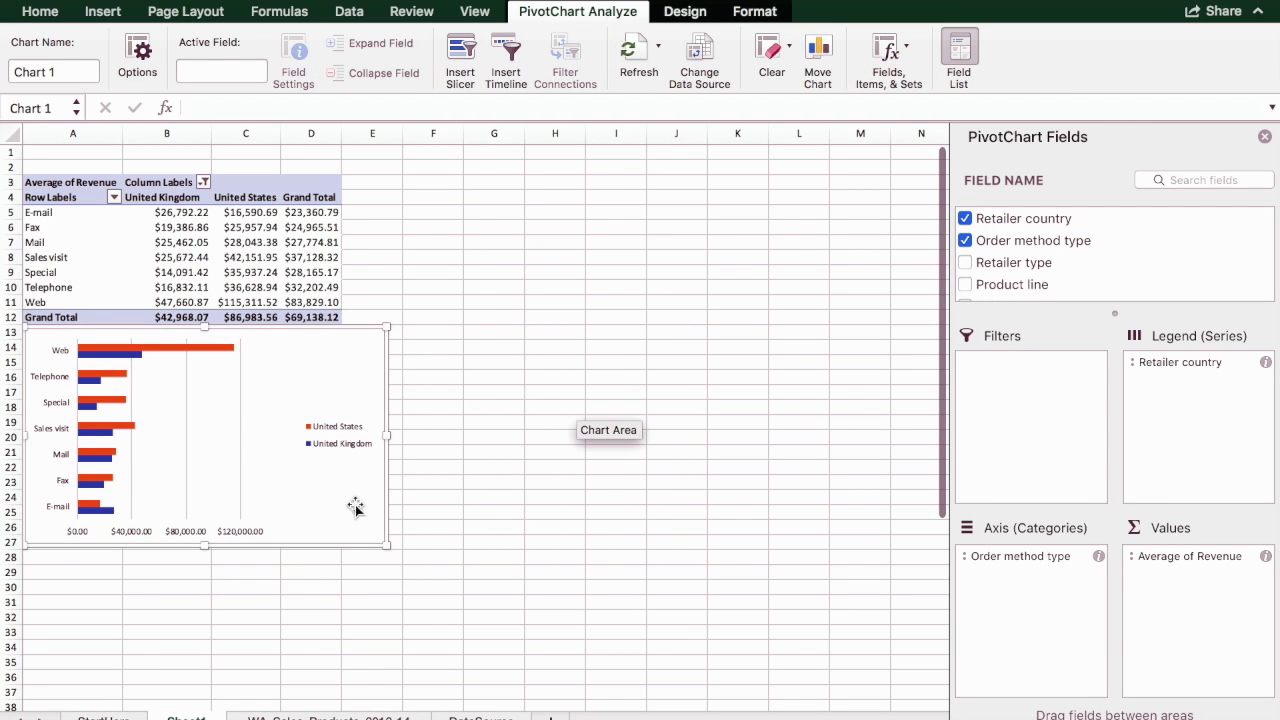
left_click_drag(558, 627, 673, 680)
scroll(508, 572, "down", 1)
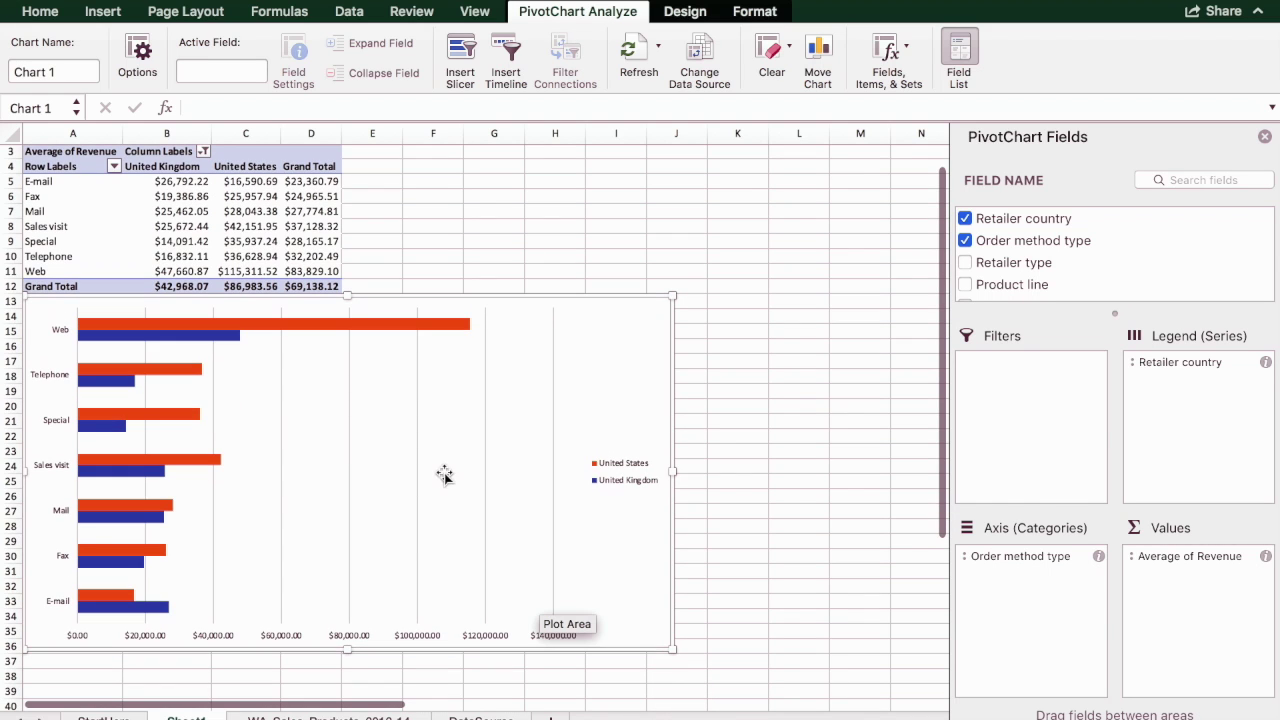
Start inserting a slicer for the PivotChart.
mouse_move(422, 321)
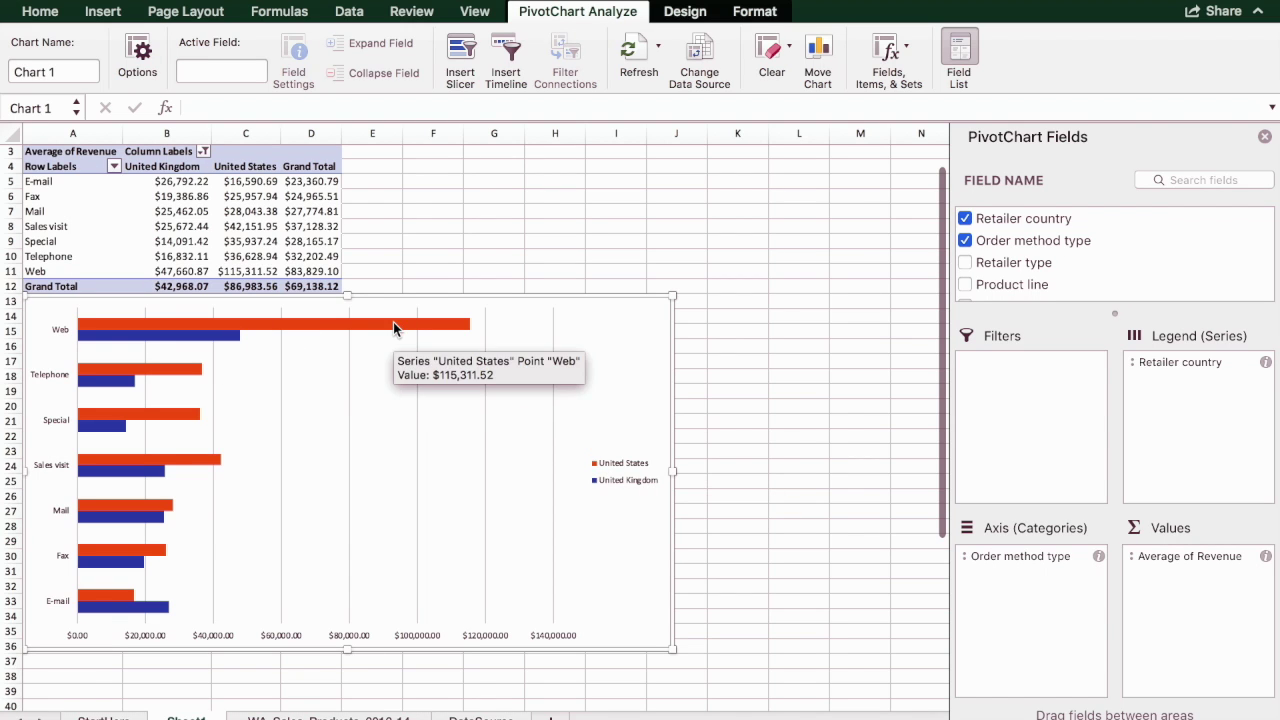
mouse_move(236, 342)
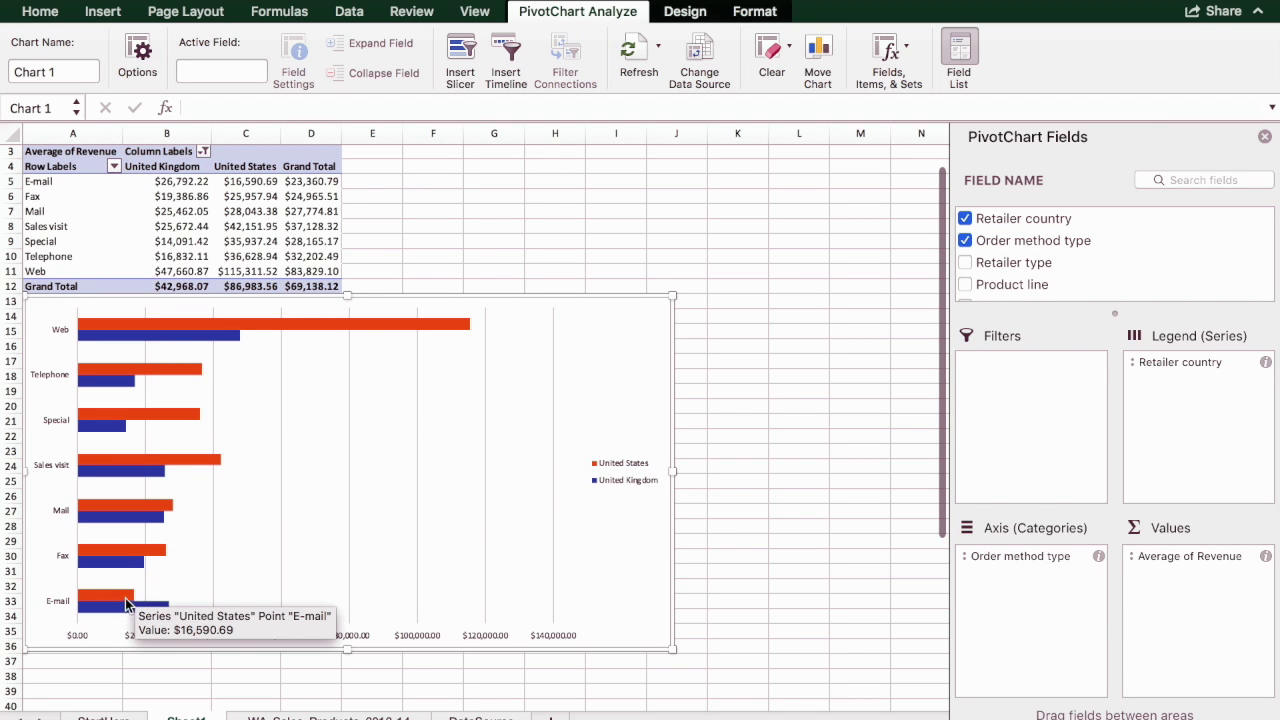
scroll(727, 366, "up", 2)
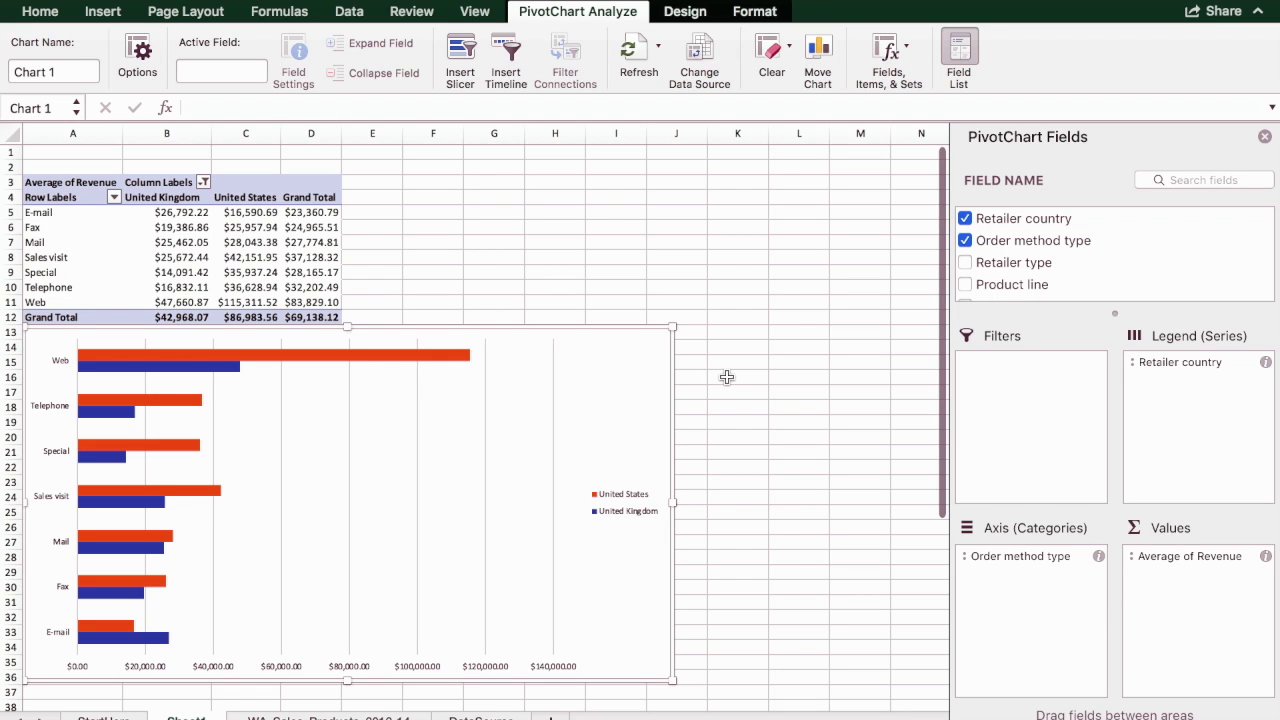
left_click(460, 72)
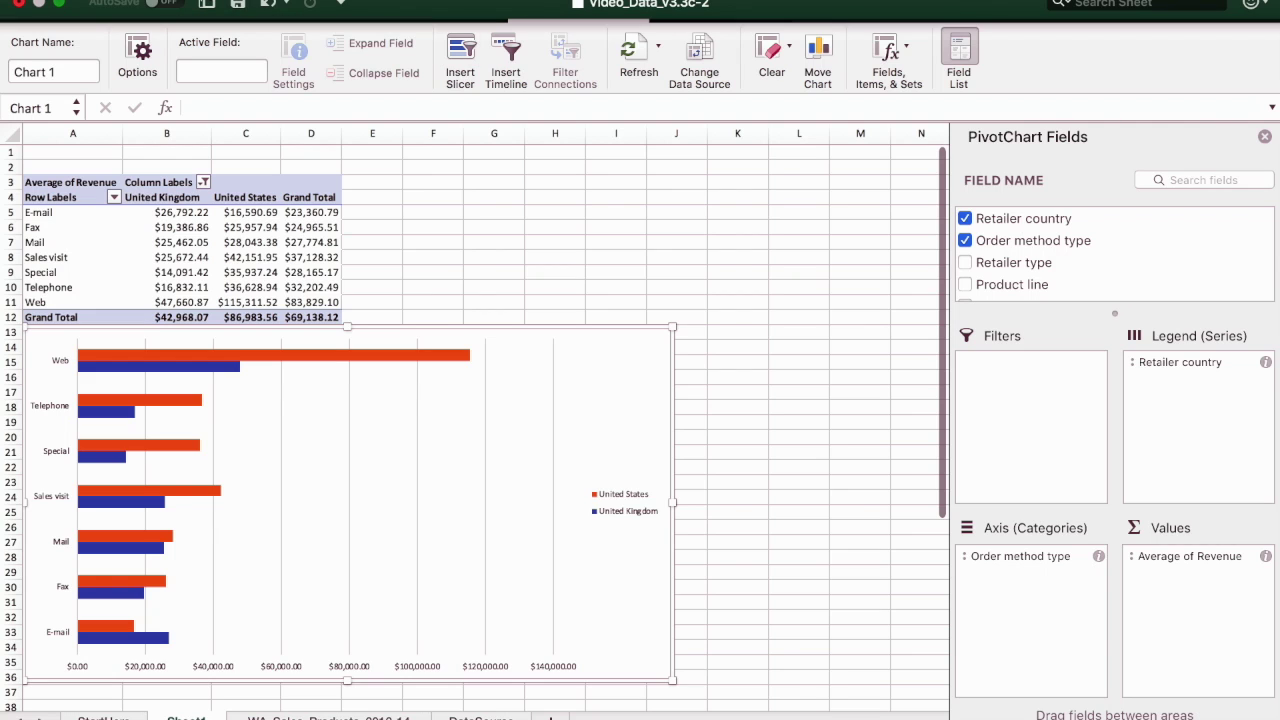